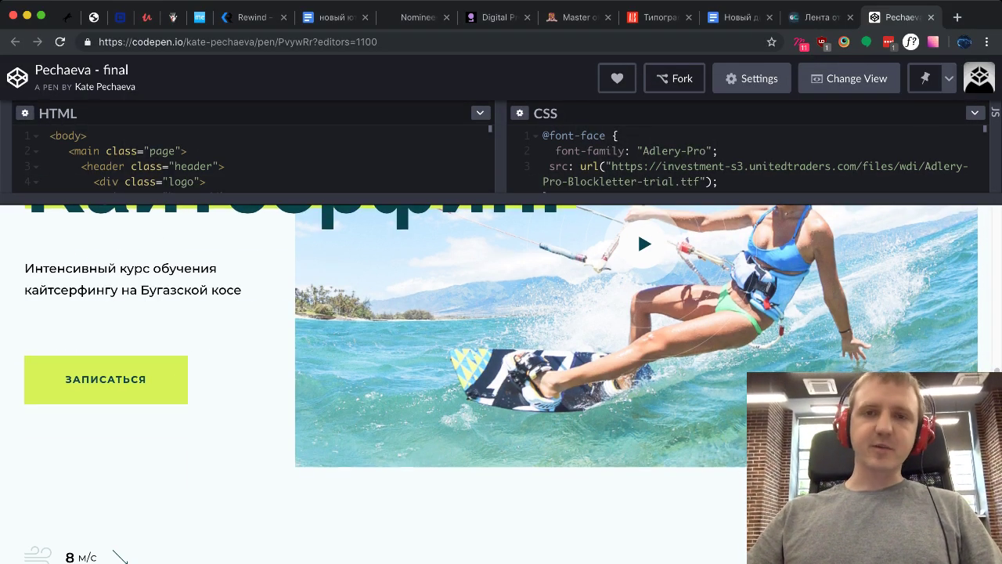
# Step: Scroll the preview down through the Кайтсерфинг hero and back up to the header
pyautogui.scroll(-5, 501, 384)
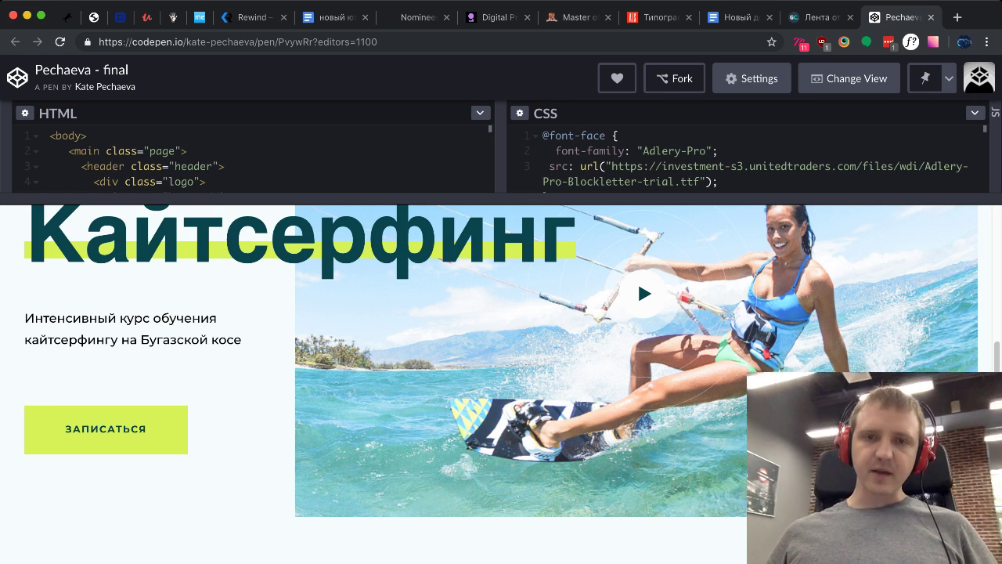
pyautogui.scroll(2, 638, 279)
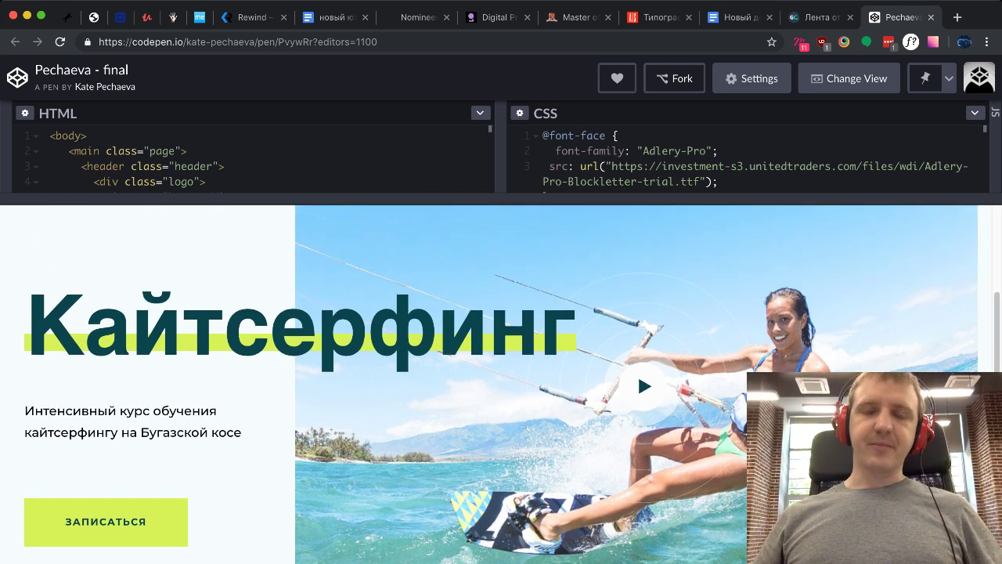
pyautogui.scroll(4, 637, 384)
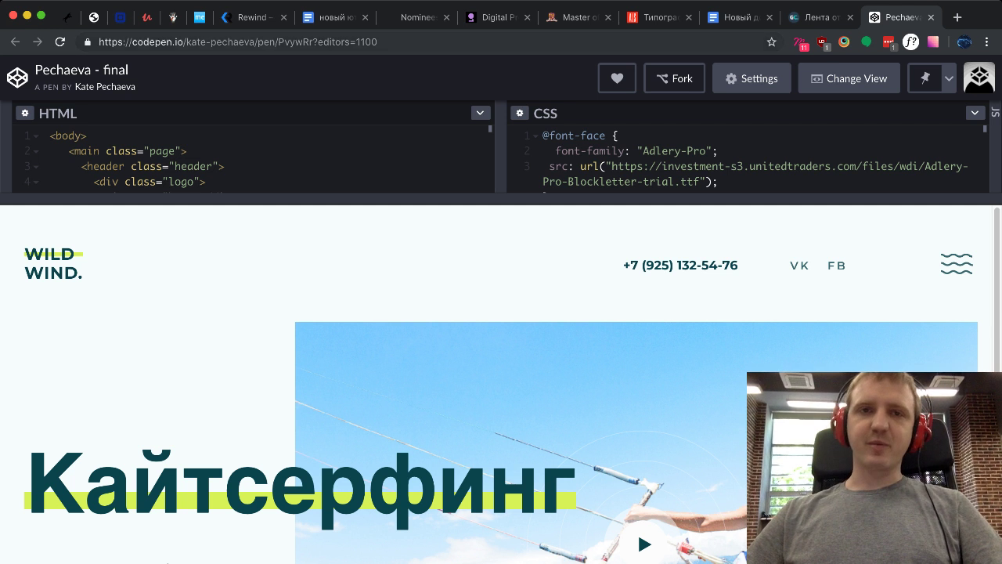
# Step: Select the pen's URL in the address bar, then switch to another program
pyautogui.press('super+l')
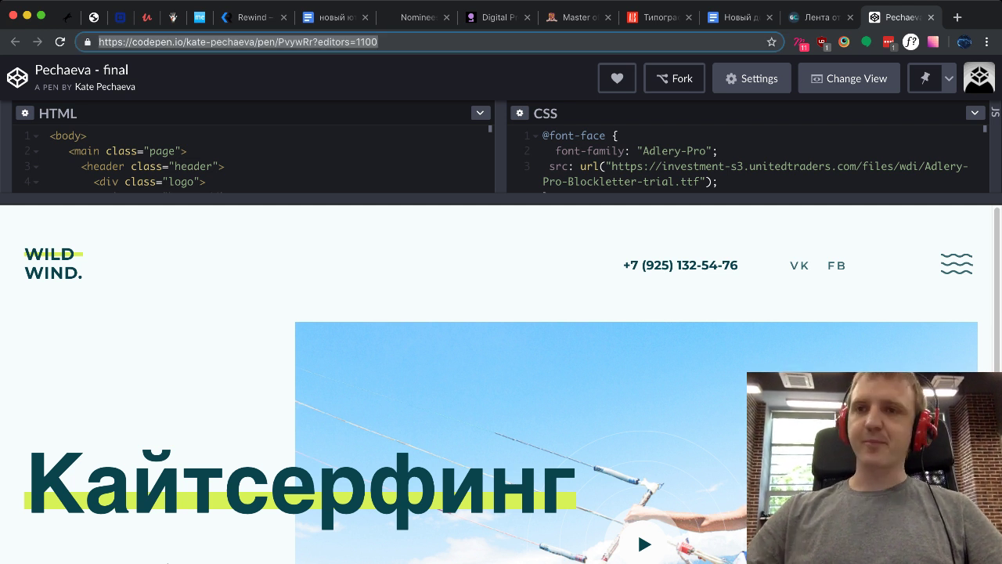
pyautogui.press('Escape')
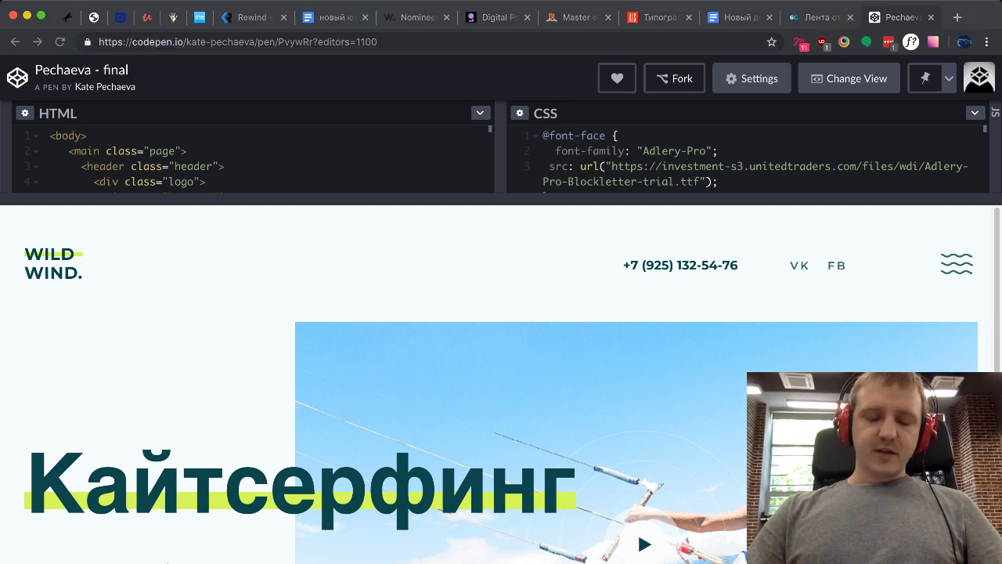
pyautogui.press('super+Tab')
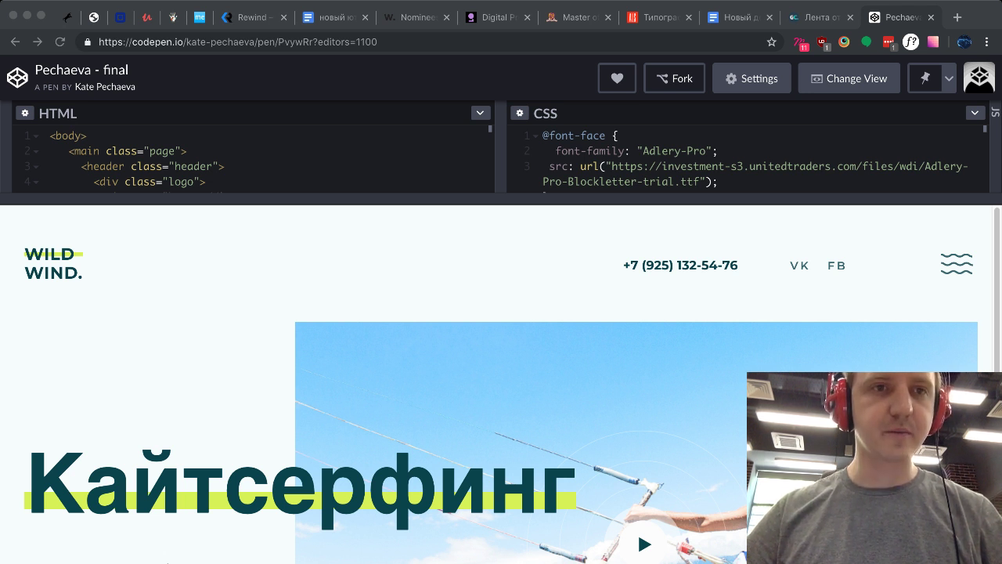
pyautogui.press('super+Tab')
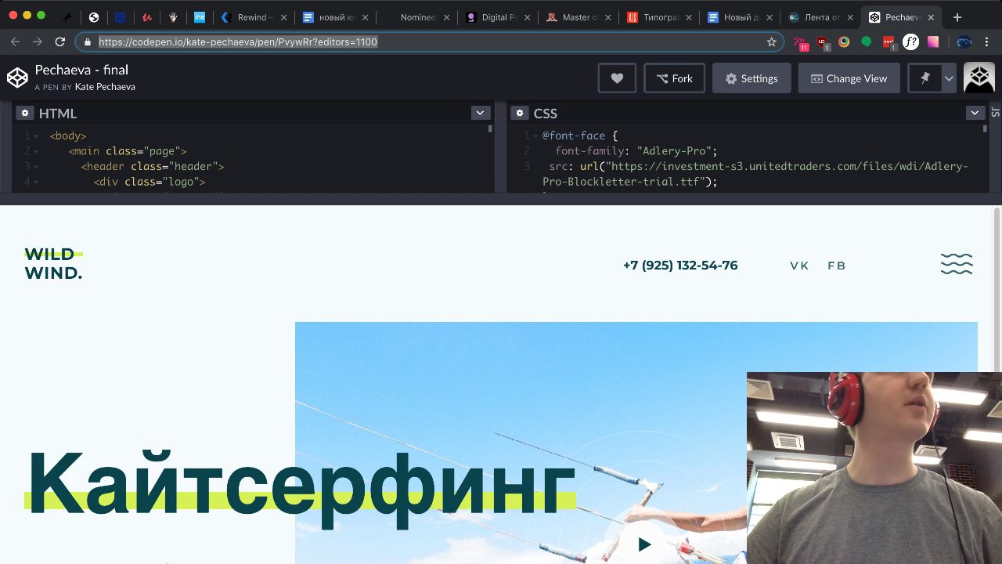
# Step: Drag the editor/preview divider downward so the code editors are taller
pyautogui.scroll(-3, 251, 157)
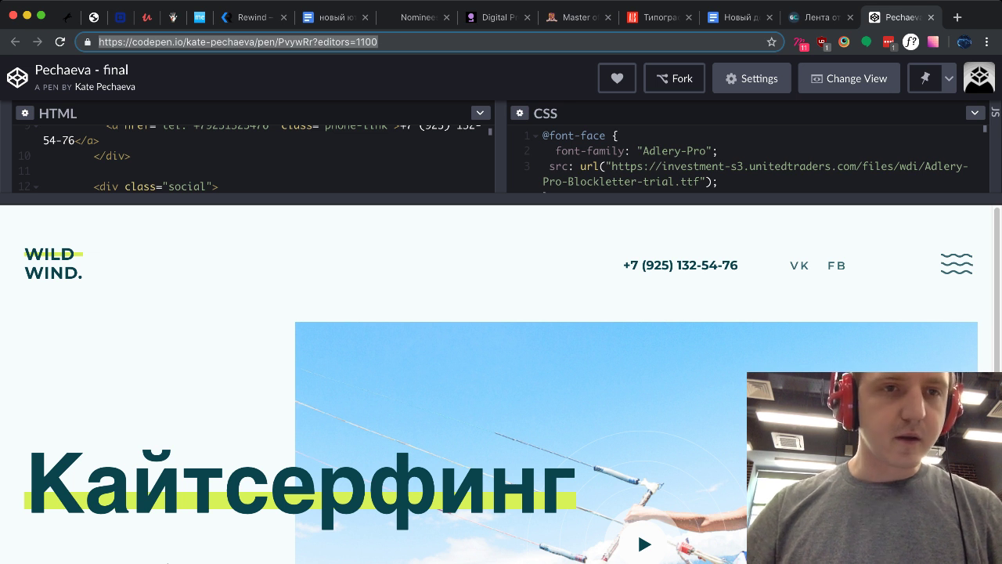
pyautogui.moveTo(501, 198); pyautogui.dragTo(501, 310)
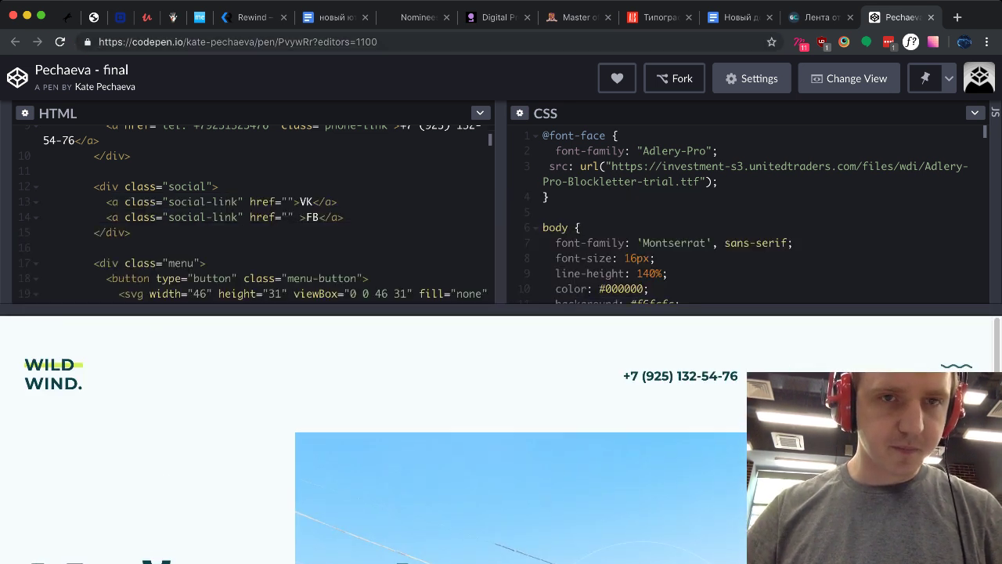
pyautogui.scroll(-10, 251, 211)
pyautogui.scroll(8, 251, 211)
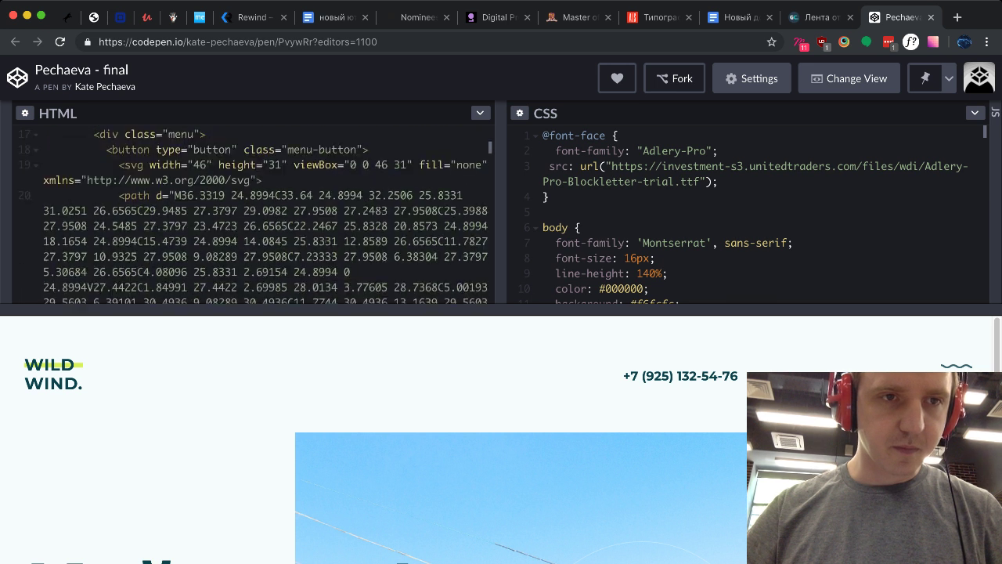
pyautogui.scroll(1, 250, 212)
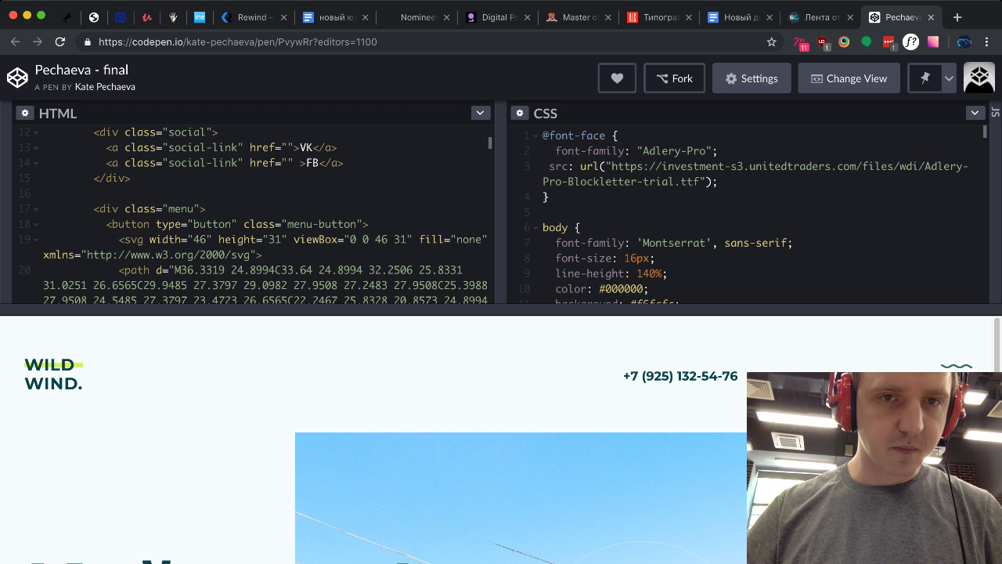
# Step: Scroll through the HTML panel to review the markup, including the 8 м/с wind-speed block
pyautogui.scroll(-1, 251, 211)
pyautogui.scroll(-4, 250, 212)
pyautogui.scroll(-2, 251, 211)
pyautogui.scroll(-3, 250, 212)
pyautogui.scroll(-3, 250, 211)
pyautogui.scroll(-5, 250, 211)
pyautogui.scroll(-2, 250, 211)
pyautogui.scroll(3, 251, 212)
pyautogui.scroll(-3, 251, 211)
pyautogui.scroll(-2, 250, 212)
pyautogui.scroll(-2, 250, 211)
pyautogui.scroll(-3, 251, 212)
pyautogui.scroll(-3, 251, 212)
pyautogui.scroll(-3, 251, 211)
pyautogui.scroll(-2, 251, 212)
pyautogui.scroll(-2, 250, 212)
pyautogui.scroll(-3, 251, 212)
pyautogui.scroll(3, 251, 211)
pyautogui.scroll(-2, 251, 212)
pyautogui.scroll(-2, 250, 212)
pyautogui.scroll(4, 250, 212)
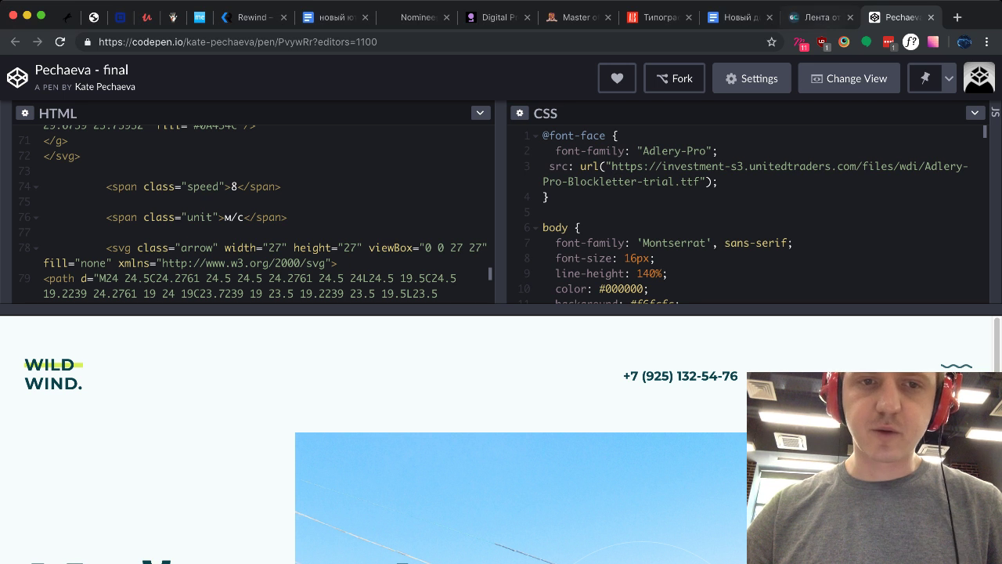
pyautogui.hotkey('ctrl', 'shift', 'Tab')
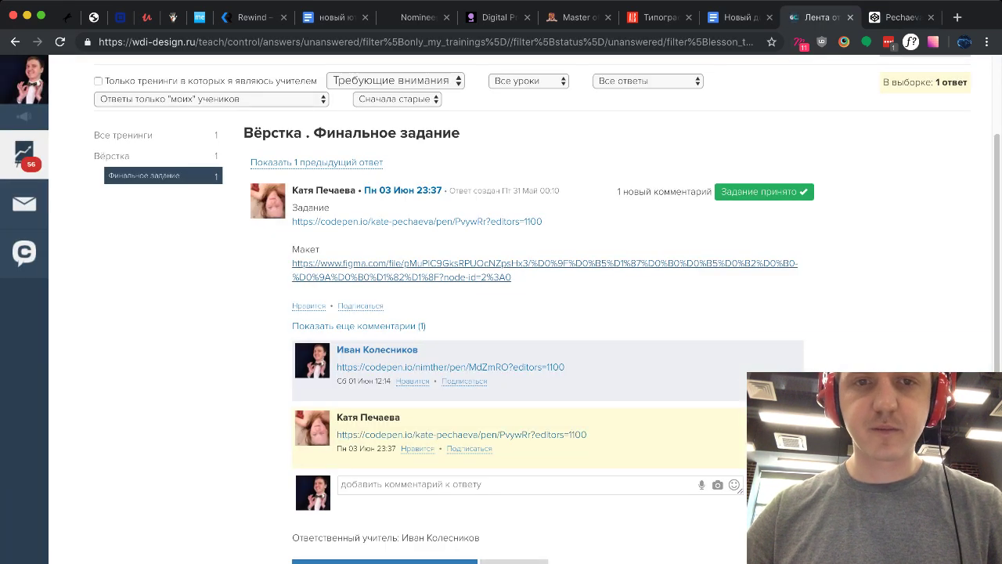
# Step: Reload the wdi-design.ru course platform page
pyautogui.press('super+r')
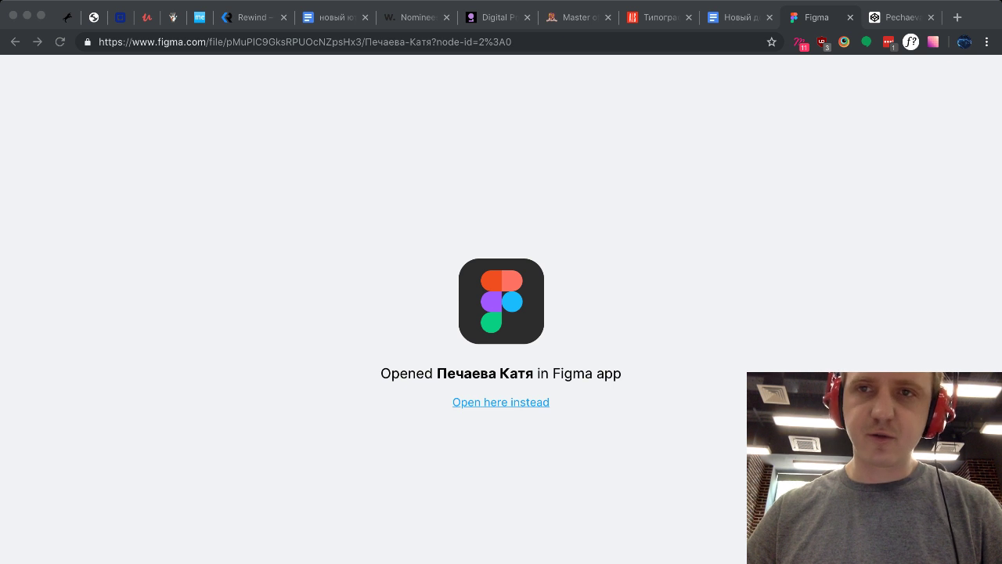
# Step: Return to the browser and close the Figma tab to get back to the CodePen pen
pyautogui.press('super+Tab')
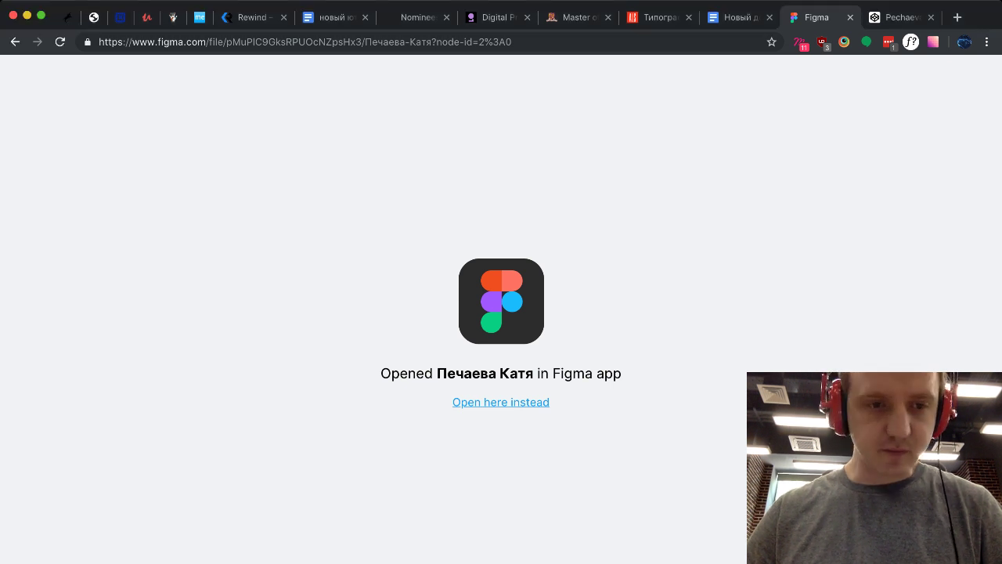
pyautogui.press('super+w')
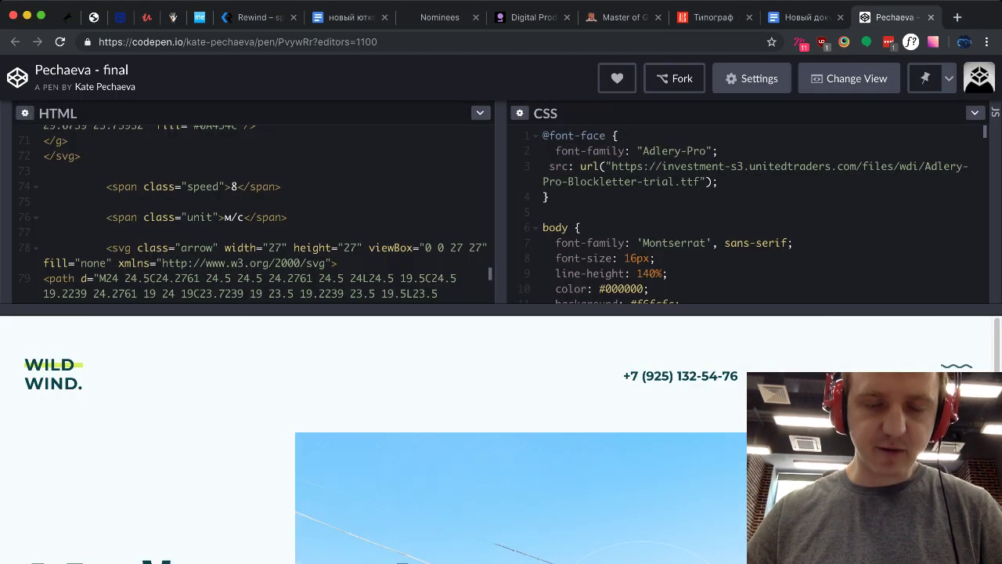
# Step: Scroll the result pane down to the Кайтсерфинг hero with its heading and kite photo
pyautogui.scroll(-5, 502, 438)
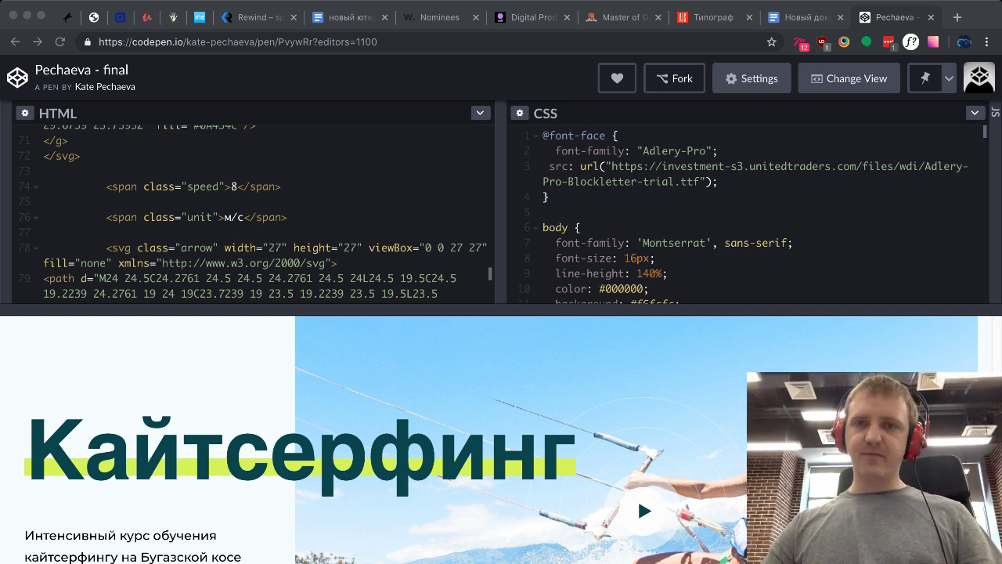
pyautogui.press('super+Tab')
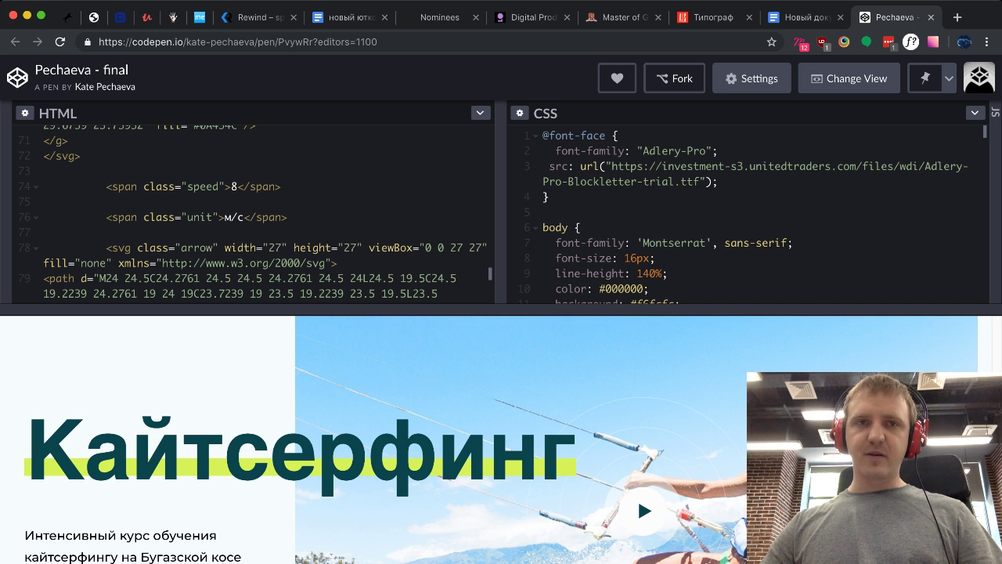